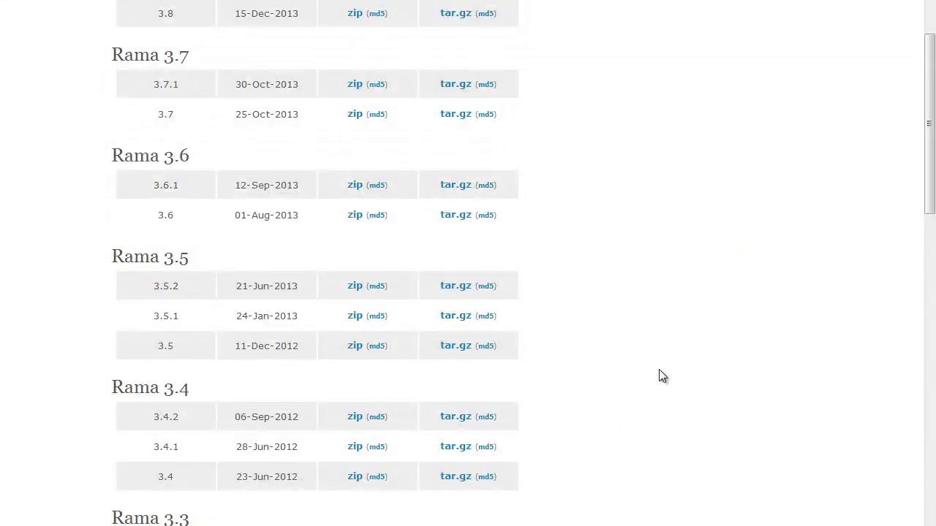
Step: Download the wordpress-3.7.1-es_ES.zip package from the WordPress Español versions page, saving it as a file
{"action": "scroll", "coordinate": [636, 366], "scroll_direction": "up", "scroll_amount": 3}
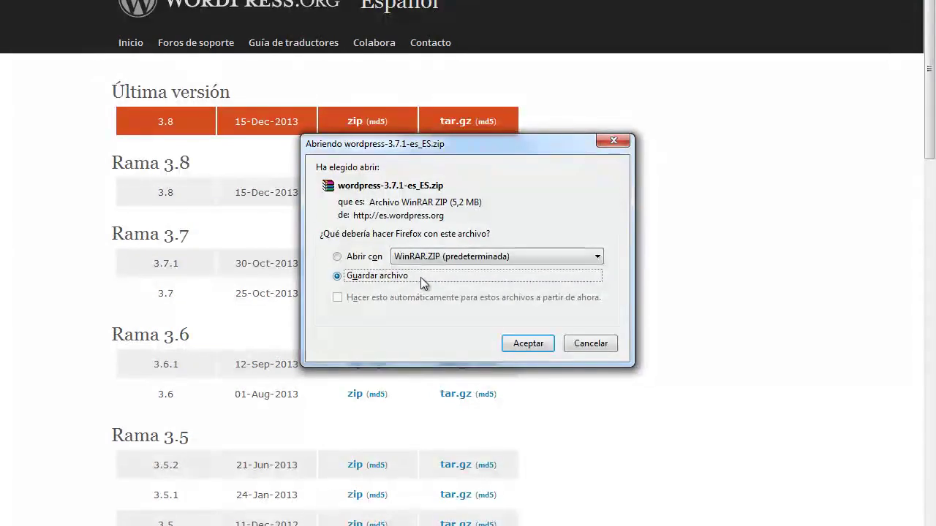
{"action": "left_click", "coordinate": [520, 346]}
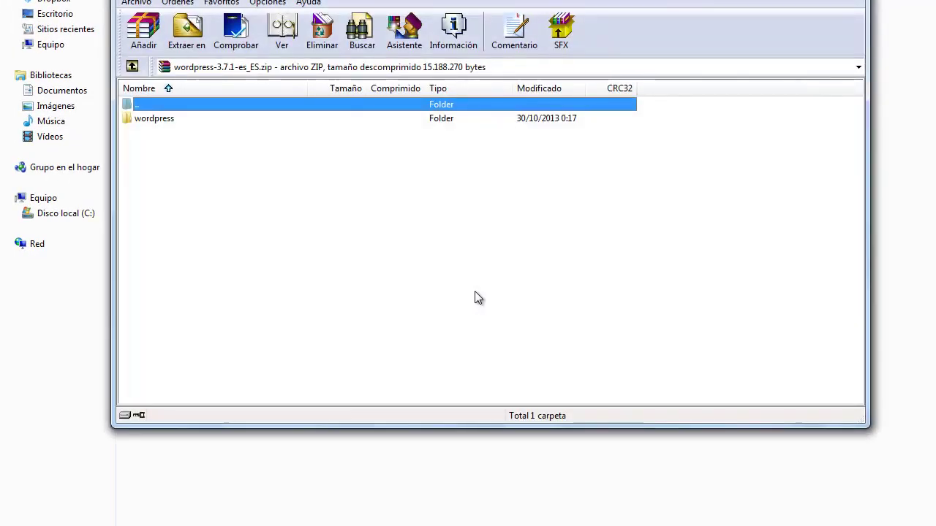
Step: In WinRAR, extract the wordpress-3.7.1-es_ES.zip archive, close WinRAR and open the extracted wordpress folder
{"action": "left_click", "coordinate": [538, 229]}
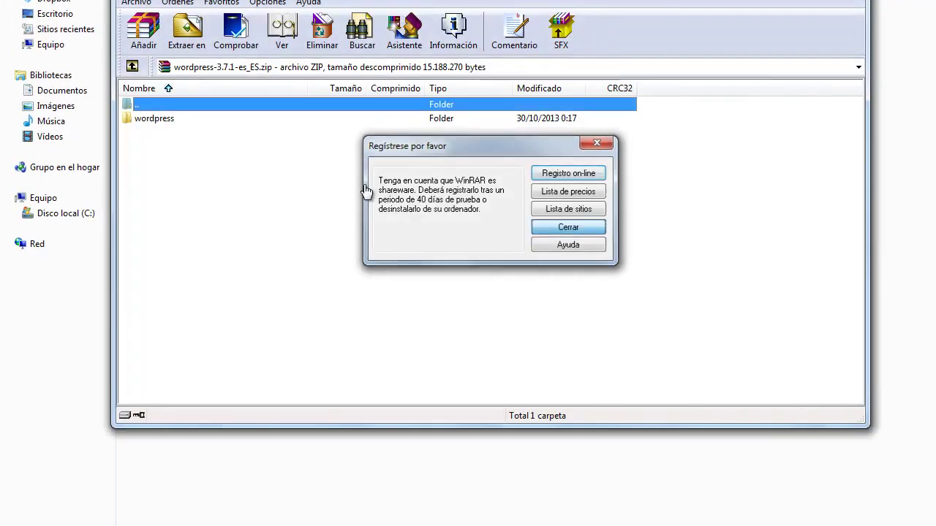
{"action": "left_click", "coordinate": [189, 46]}
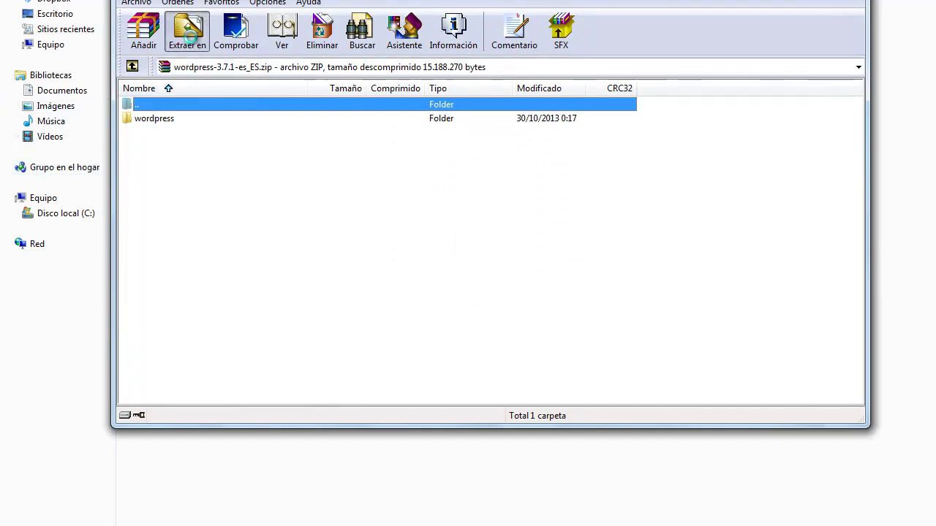
{"action": "left_click", "coordinate": [516, 353]}
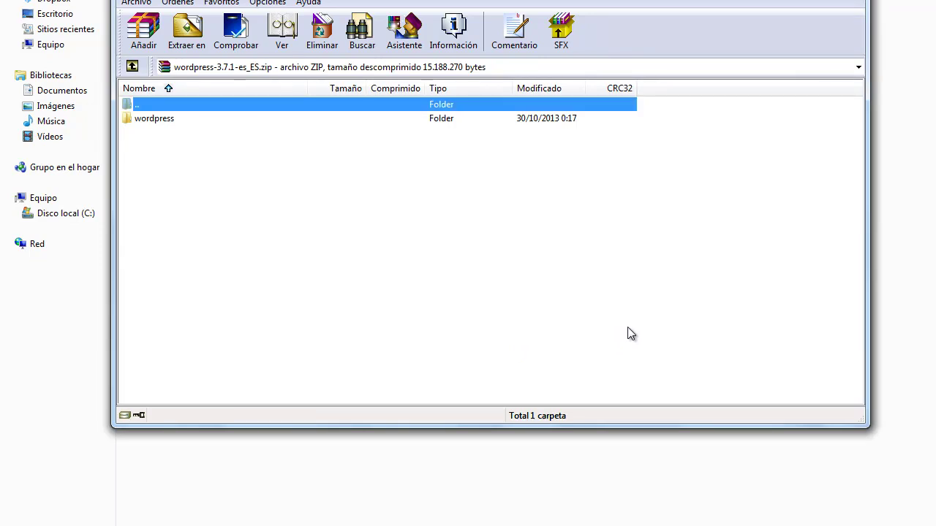
{"action": "key", "text": "alt+F4"}
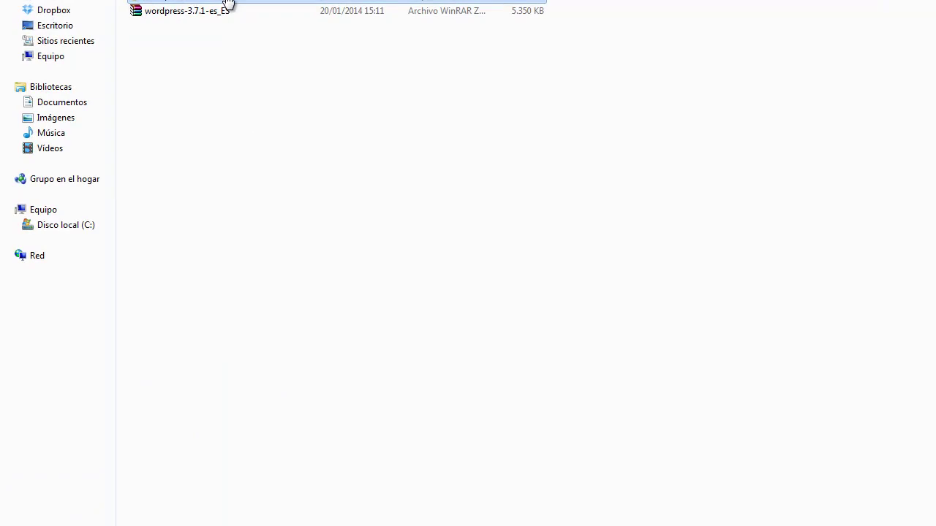
{"action": "double_click", "coordinate": [225, 3]}
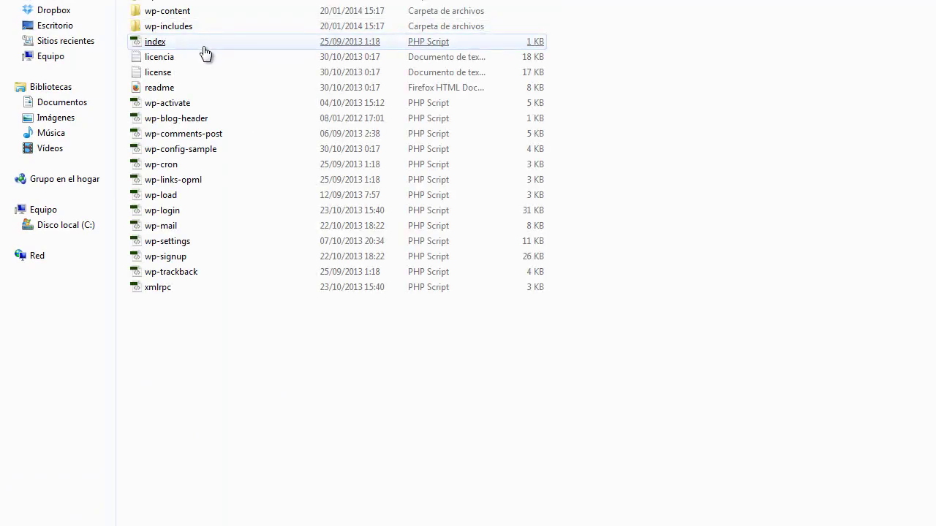
{"action": "left_click", "coordinate": [217, 60]}
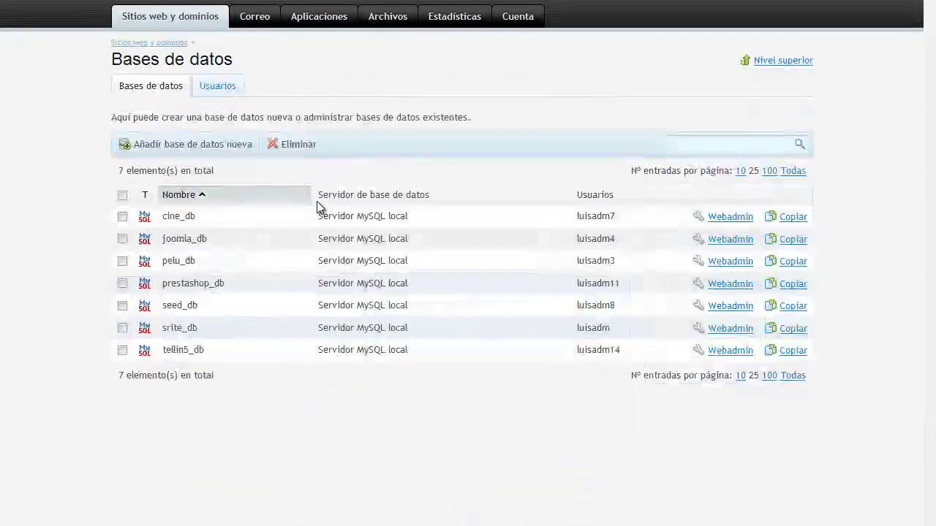
Step: In the Plesk Panel databases page, start adding a new database and name it blog_db
{"action": "left_click", "coordinate": [196, 147]}
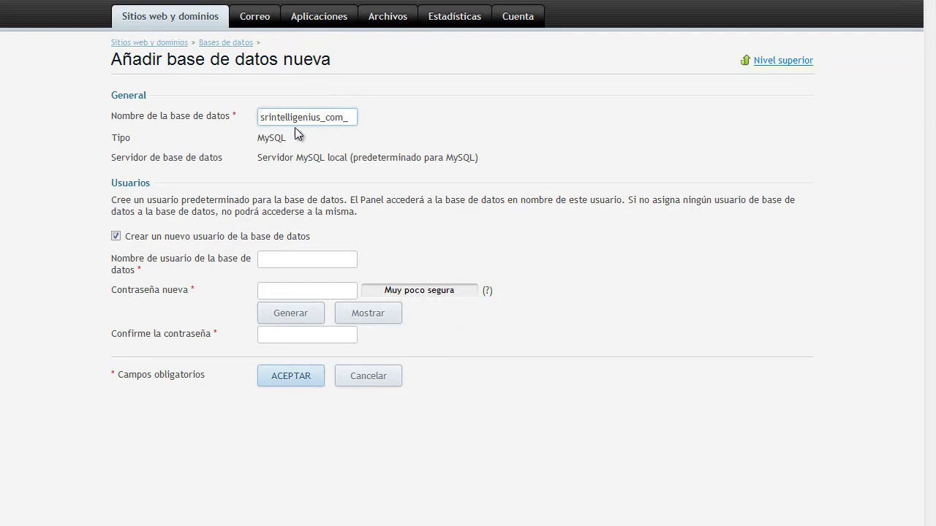
{"action": "left_click_drag", "start_coordinate": [349, 117], "coordinate": [242, 117]}
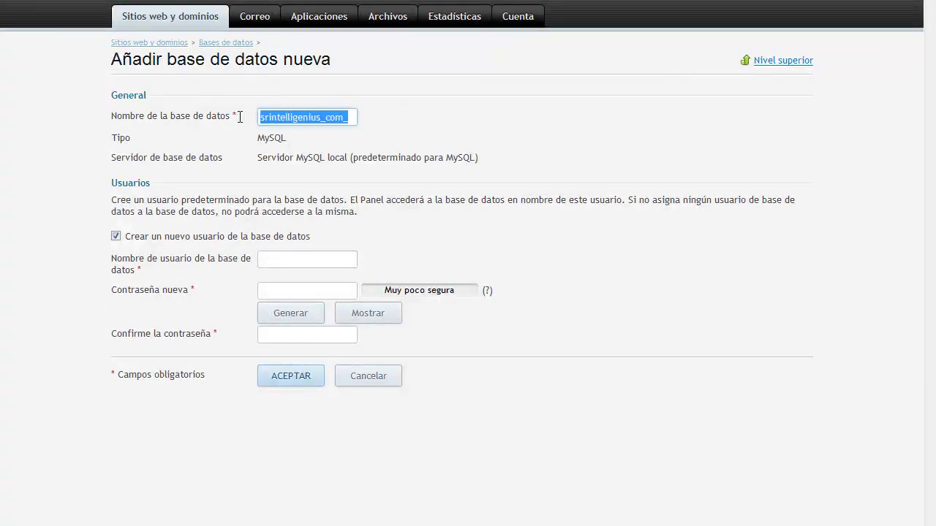
{"action": "type", "text": "b"}
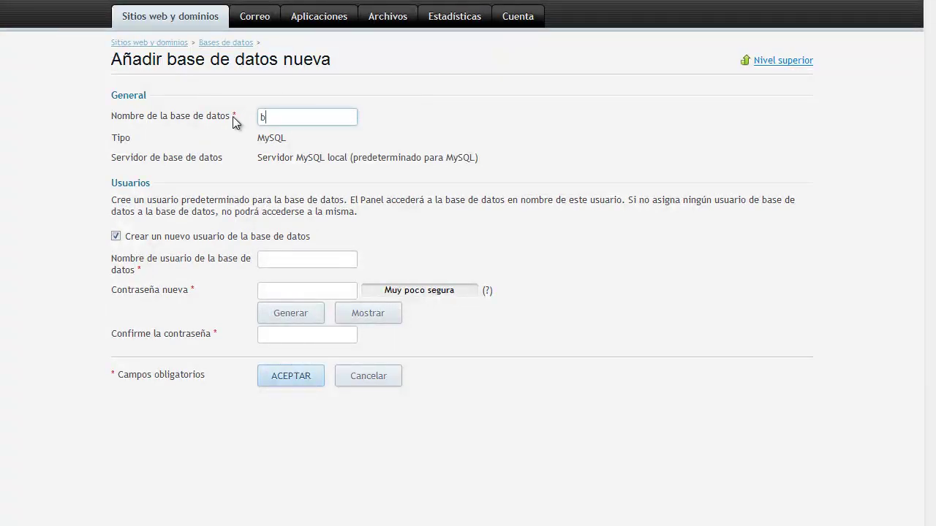
{"action": "type", "text": "log_db"}
Step: Set the new database user's name to usuariodb
{"action": "left_click", "coordinate": [267, 259]}
{"action": "type", "text": "usuazs"}
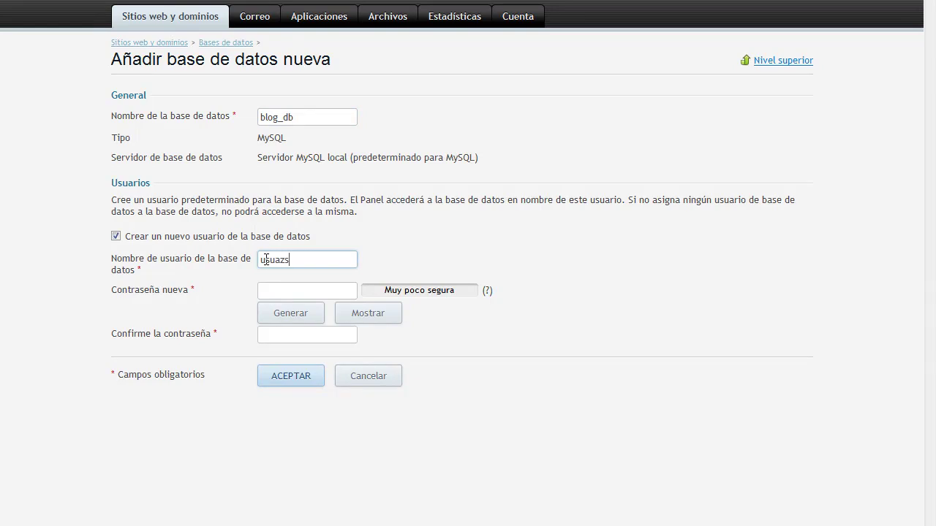
{"action": "key", "text": "BackSpace"}
{"action": "key", "text": "BackSpace"}
{"action": "type", "text": "riodb"}
Step: Enter and confirm the database user's password, and create the database
{"action": "left_click", "coordinate": [295, 289]}
{"action": "type", "text": "••••••"}
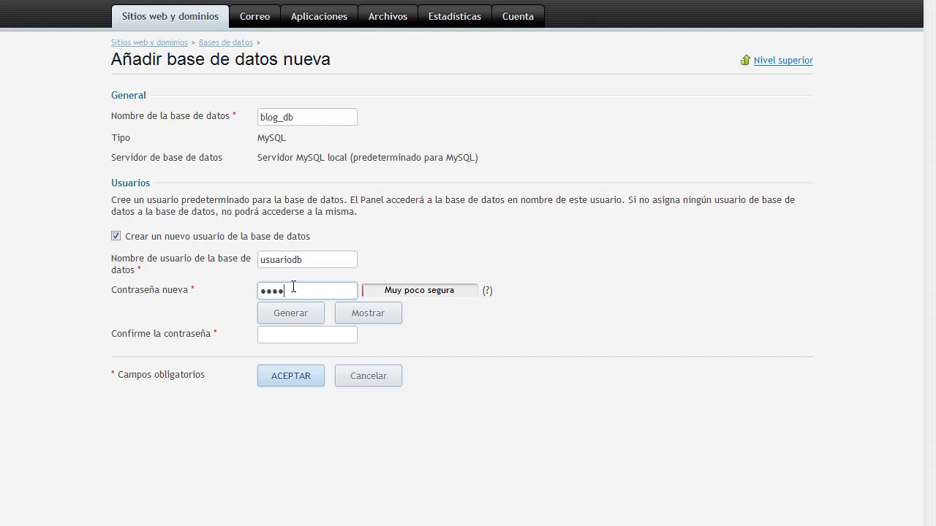
{"action": "type", "text": "•••••"}
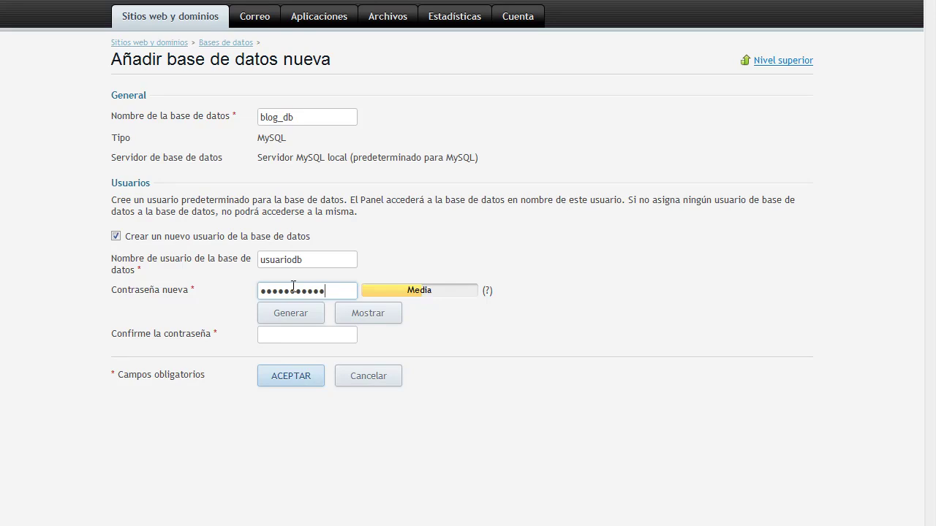
{"action": "left_click", "coordinate": [300, 332]}
{"action": "type", "text": "••••"}
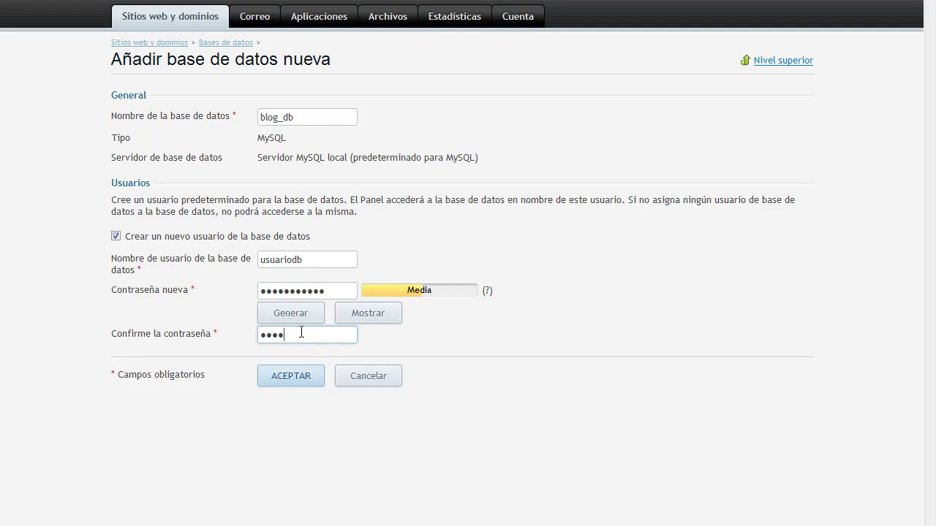
{"action": "type", "text": "•••••••"}
{"action": "left_click", "coordinate": [307, 375]}
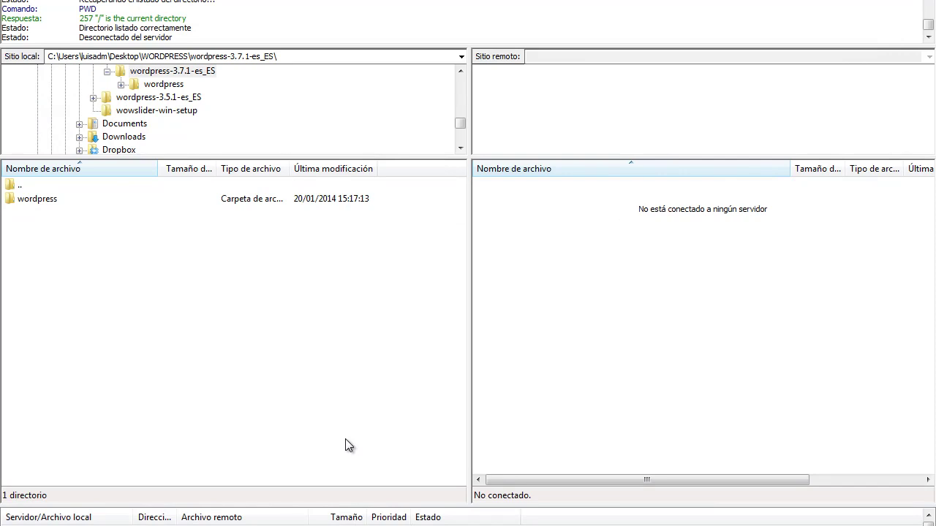
Step: In FileZilla, connect to the saved srintelligenius site and open the remote folder wordpress.srintelligenius.com
{"action": "key", "text": "alt+a"}
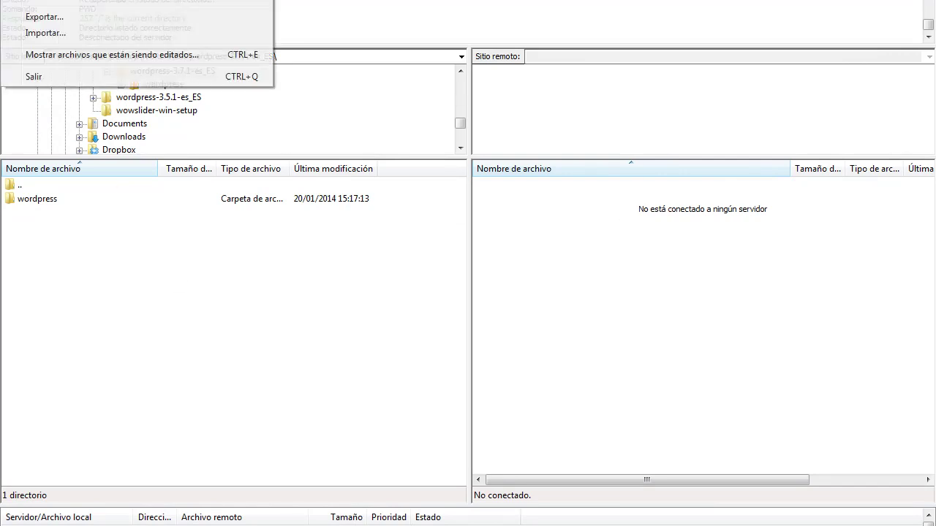
{"action": "key", "text": "Return"}
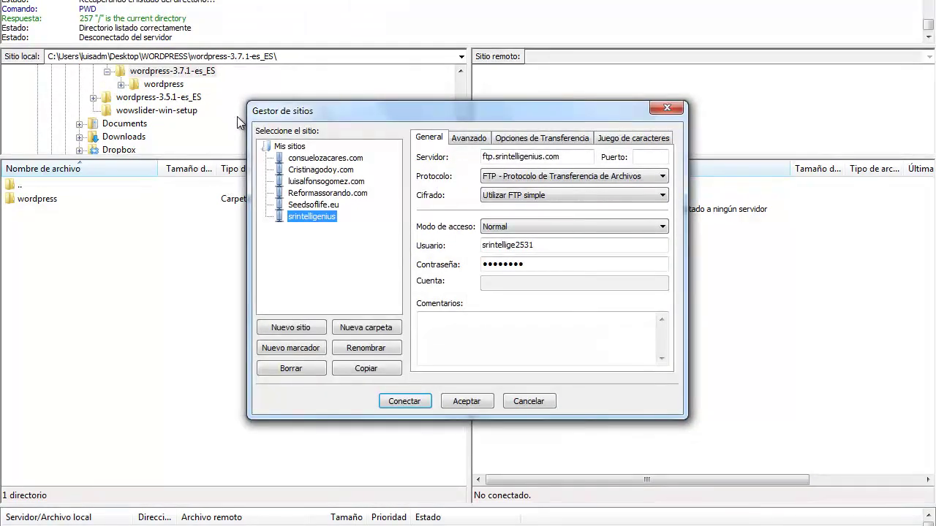
{"action": "left_click", "coordinate": [399, 401]}
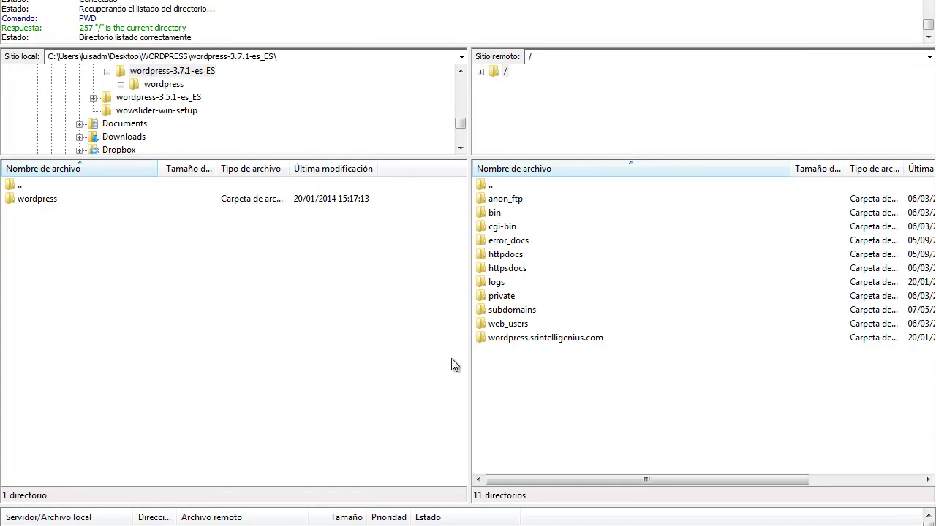
{"action": "double_click", "coordinate": [497, 337]}
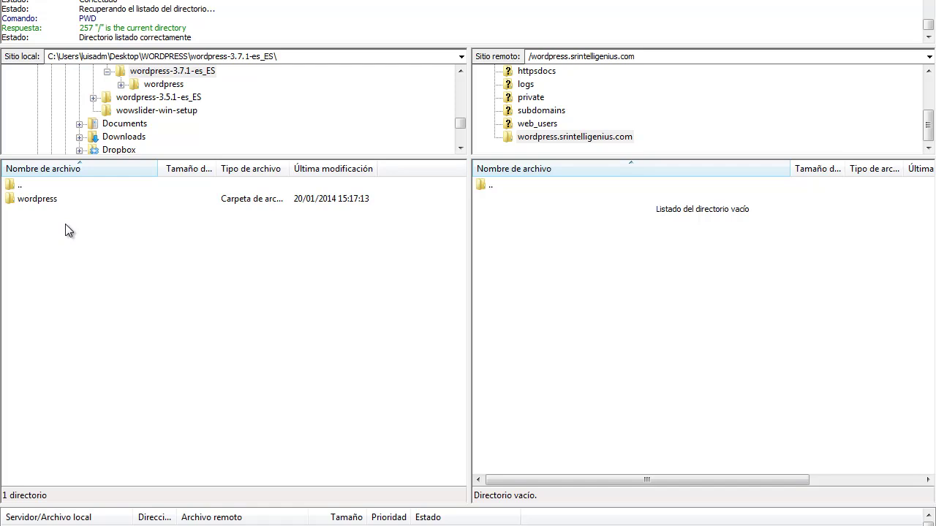
Step: Upload all files and folders from the local wordpress folder, wp-admin through xmlrpc.php, to the open remote folder
{"action": "double_click", "coordinate": [44, 200]}
{"action": "left_click", "coordinate": [44, 205]}
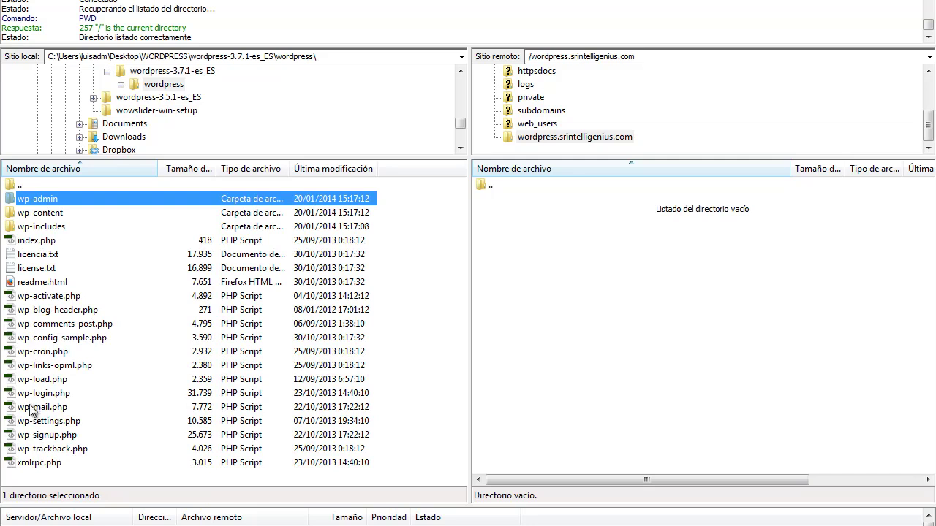
{"action": "left_click", "coordinate": [38, 462], "text": "shift"}
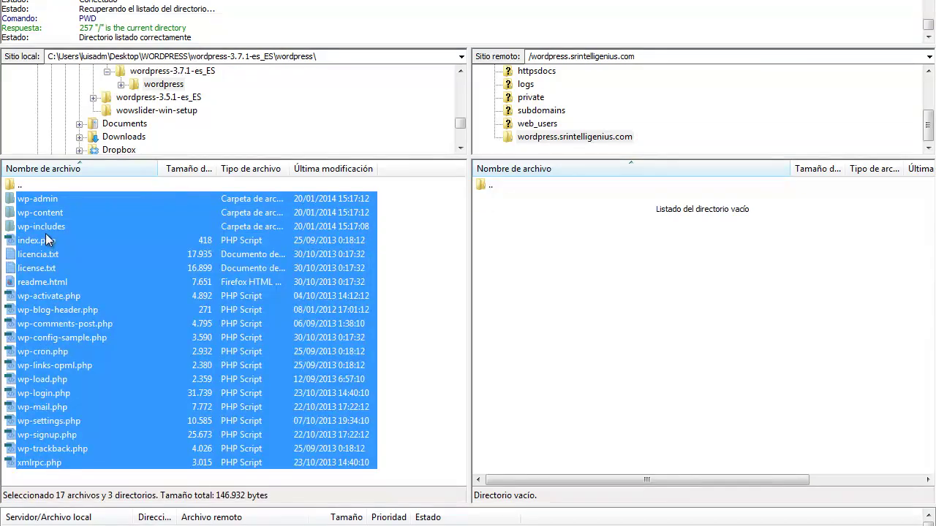
{"action": "right_click", "coordinate": [45, 233]}
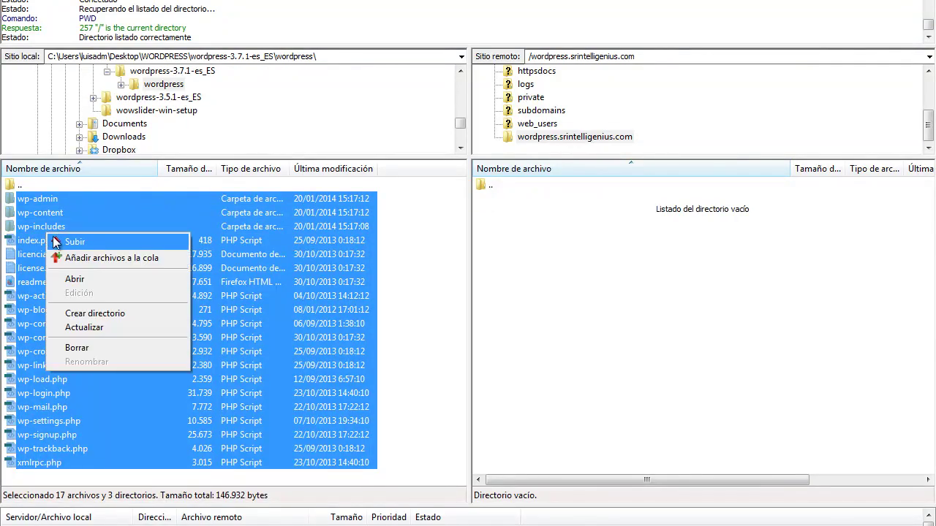
{"action": "left_click", "coordinate": [59, 240]}
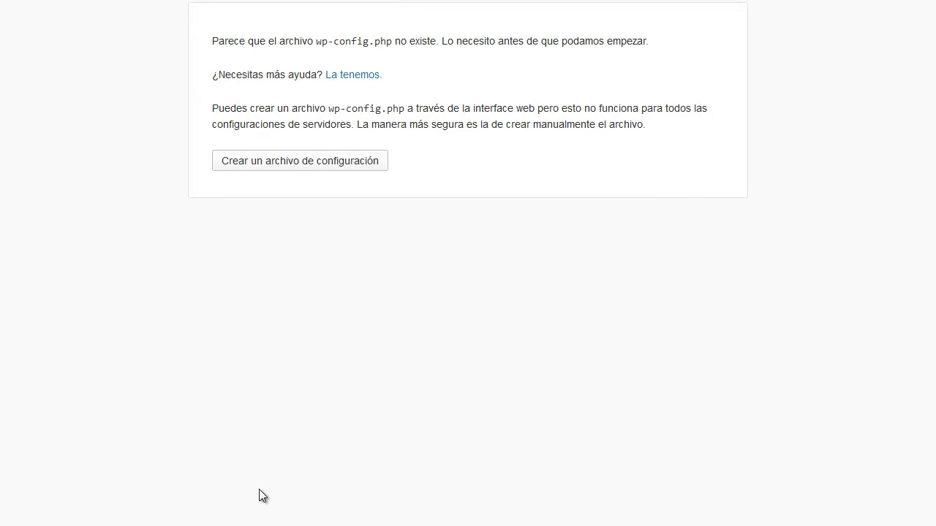
Step: In Firefox, create the WordPress configuration file and submit its connection details: database blog_db, user usuariodb, host localhost, table prefix wp_
{"action": "left_click", "coordinate": [339, 164]}
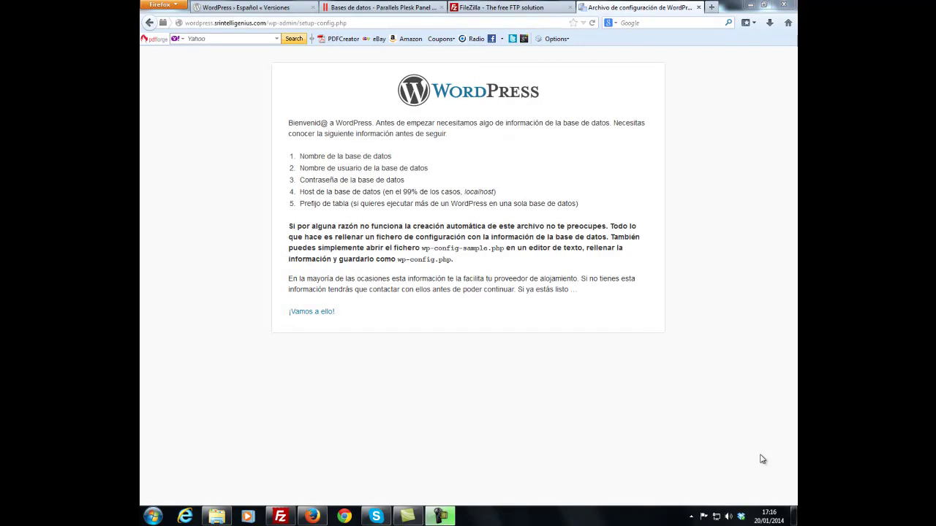
{"action": "left_click", "coordinate": [310, 313]}
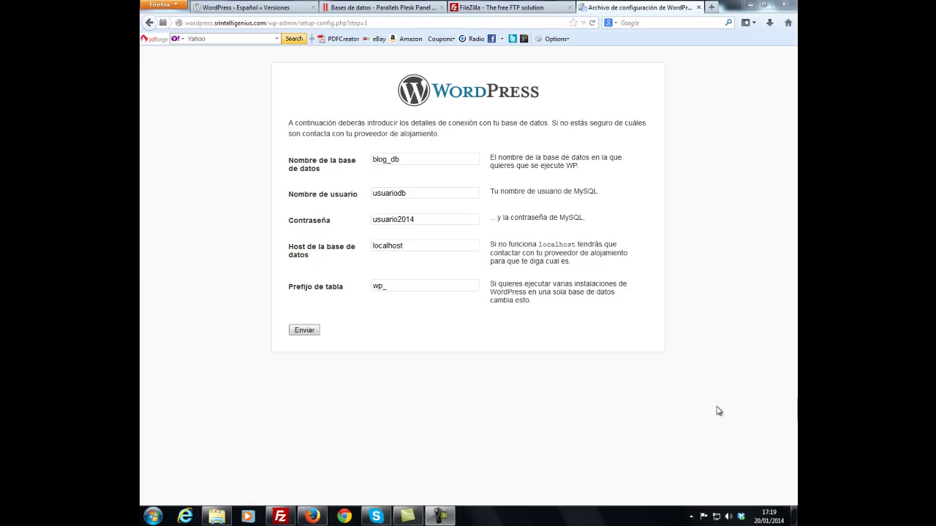
{"action": "left_click", "coordinate": [304, 329]}
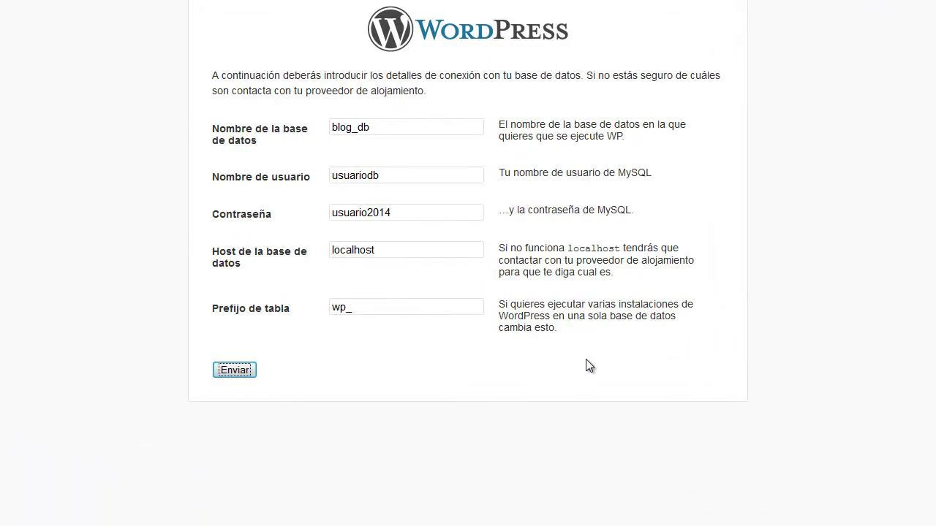